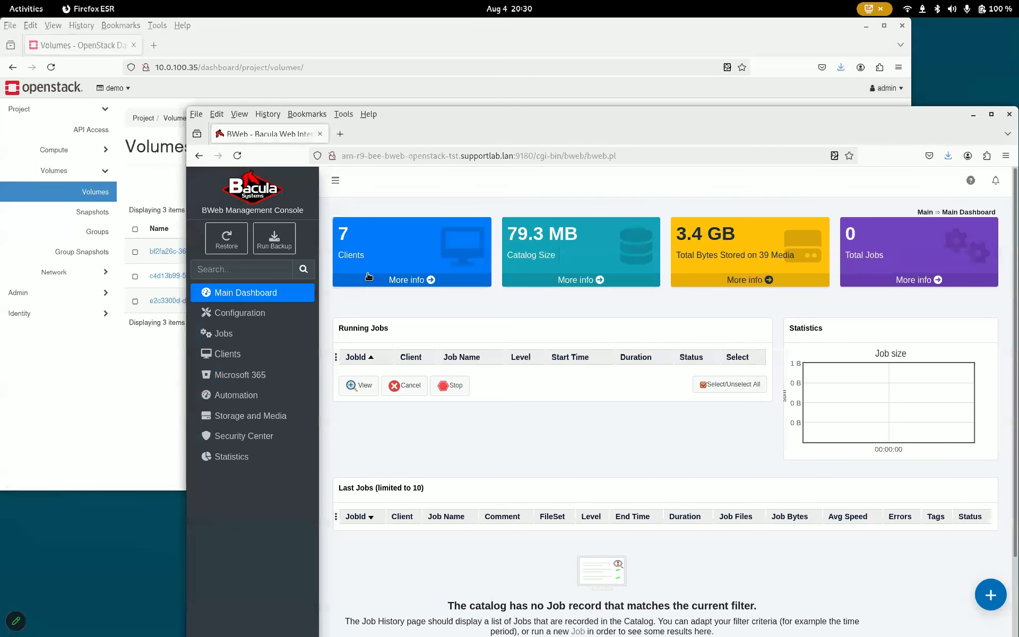
Step: Start a new backup and select the job J_bacula-proxy-vm-rhel9-fd_openstack_cirros-instance1
left_click(285, 248)
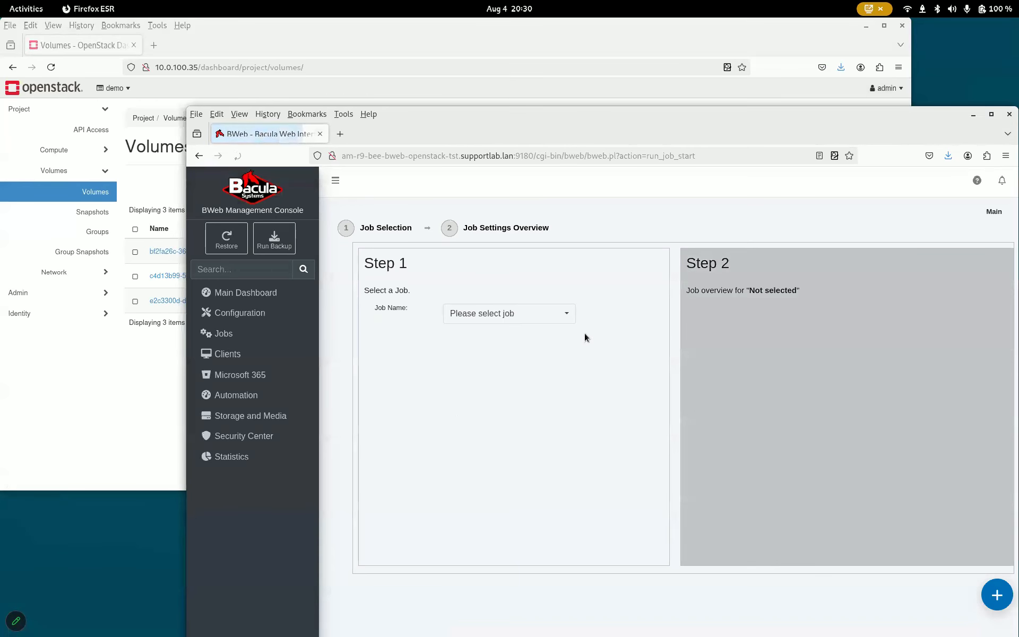
left_click(571, 319)
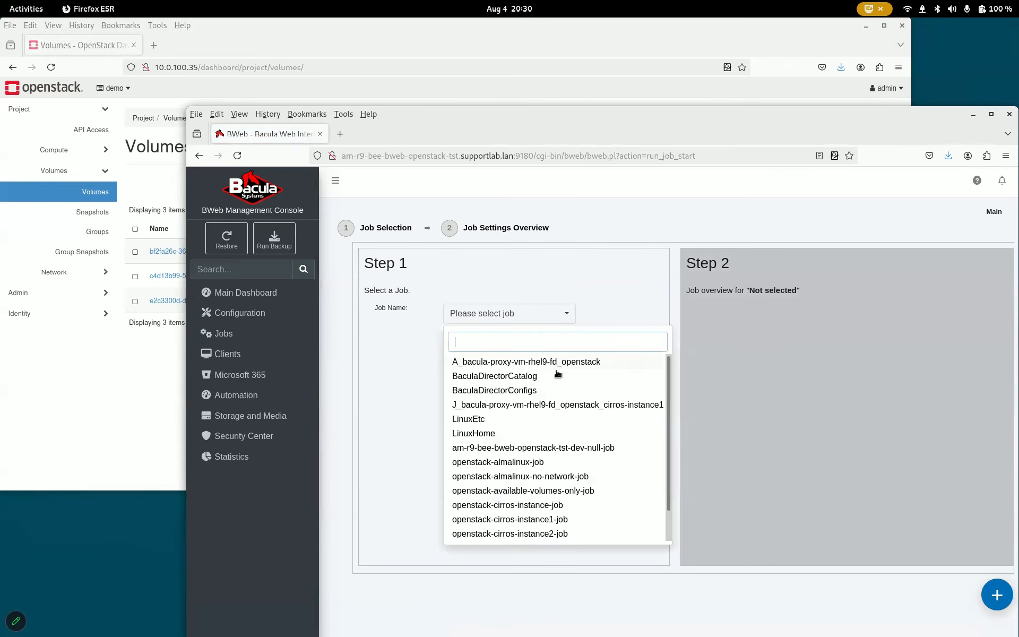
left_click(553, 405)
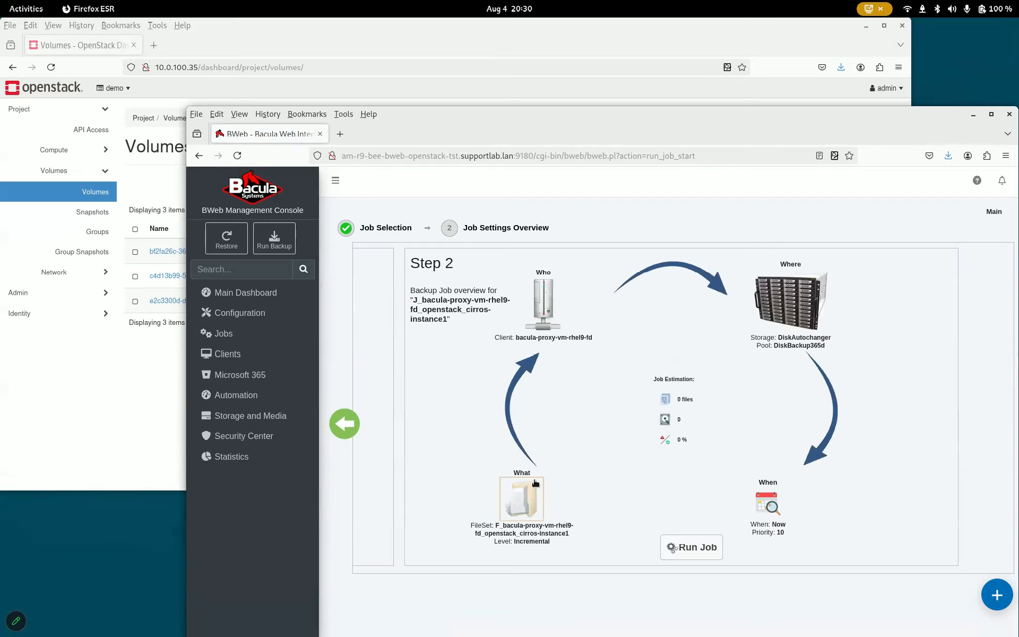
Step: Set the backup level to Full in the FileSet settings, apply it, and run the job
left_click(525, 507)
left_click(565, 367)
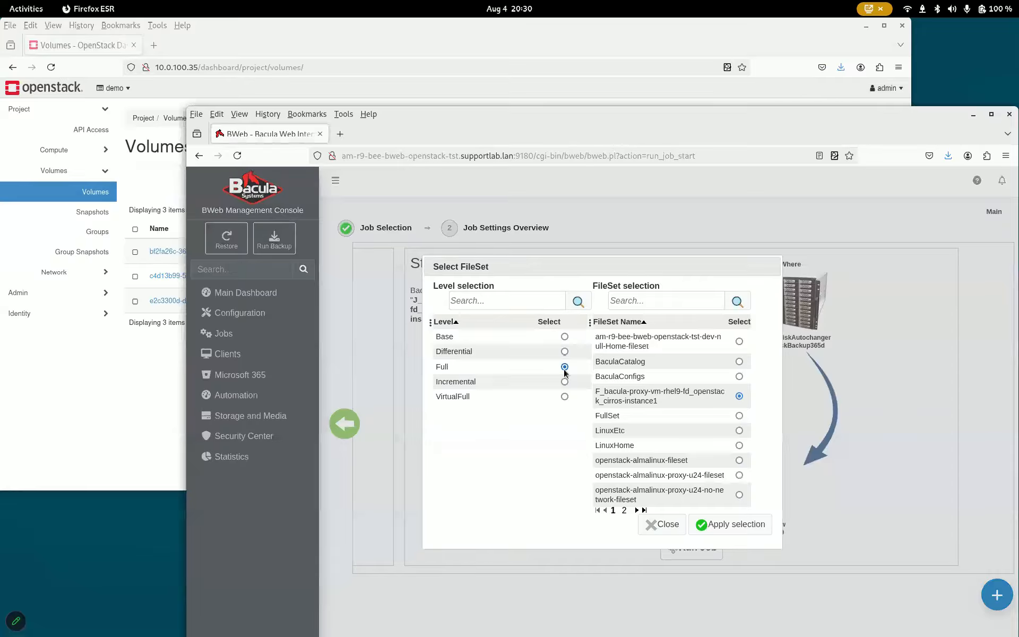
left_click(723, 524)
left_click(692, 547)
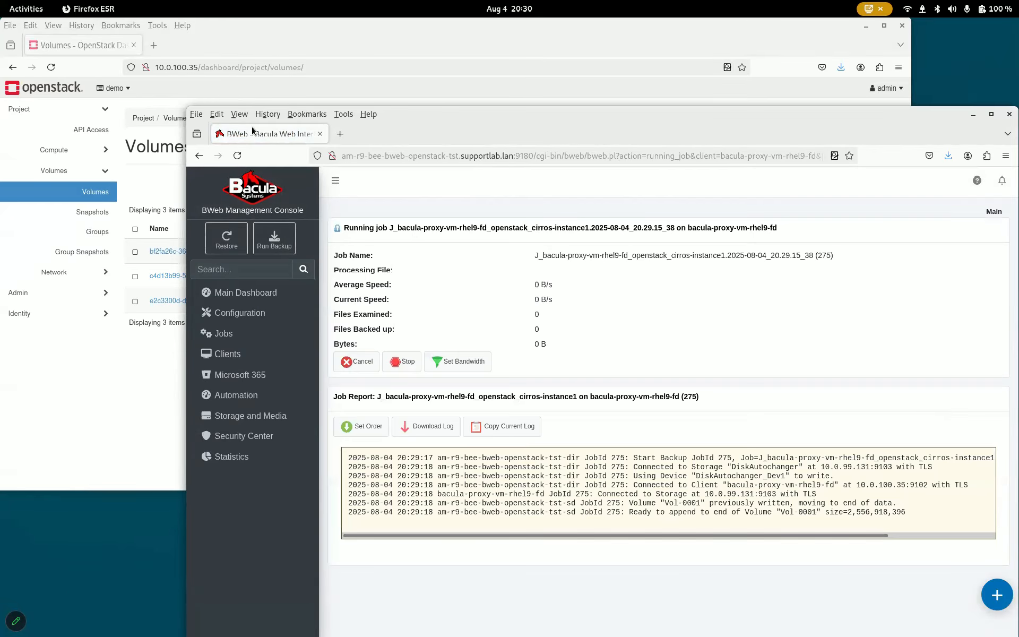
Step: Monitor the running backup while checking instances, volume snapshots and volumes in the OpenStack dashboard
left_click(73, 151)
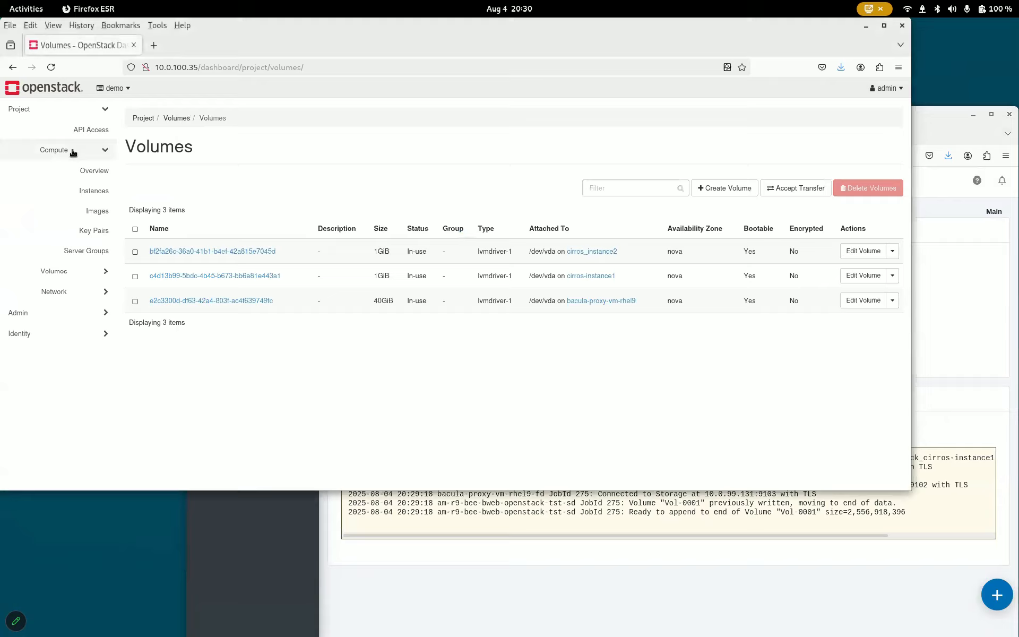
left_click(91, 190)
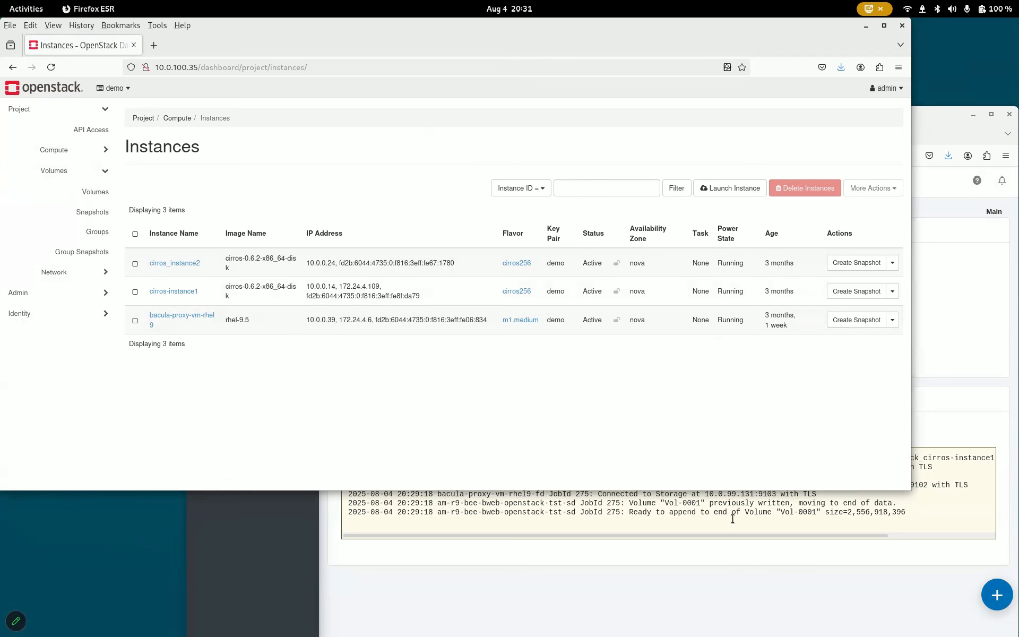
left_click(702, 565)
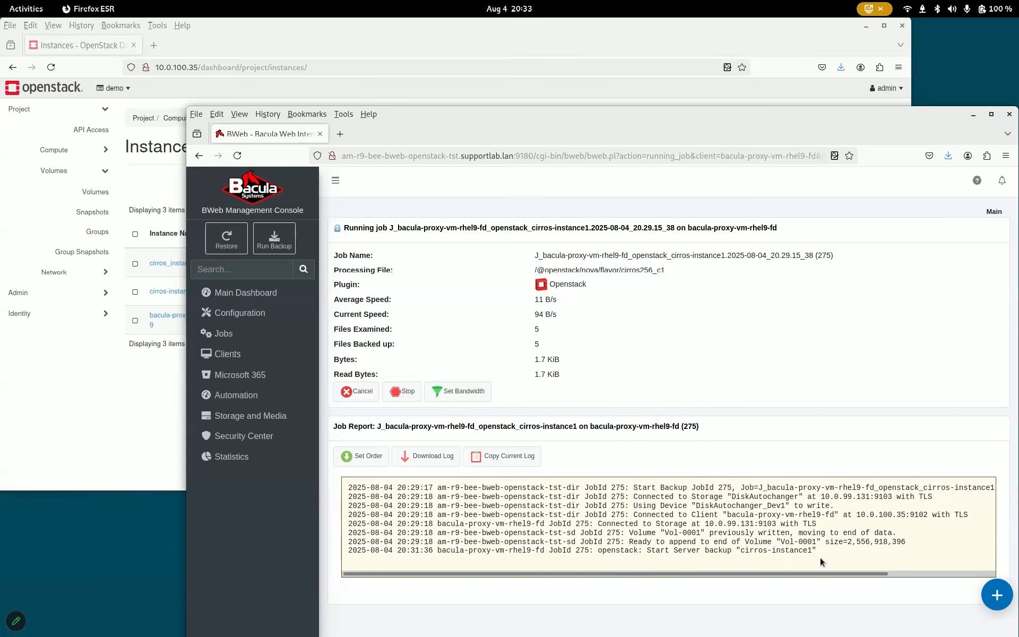
left_click(360, 23)
left_click(91, 212)
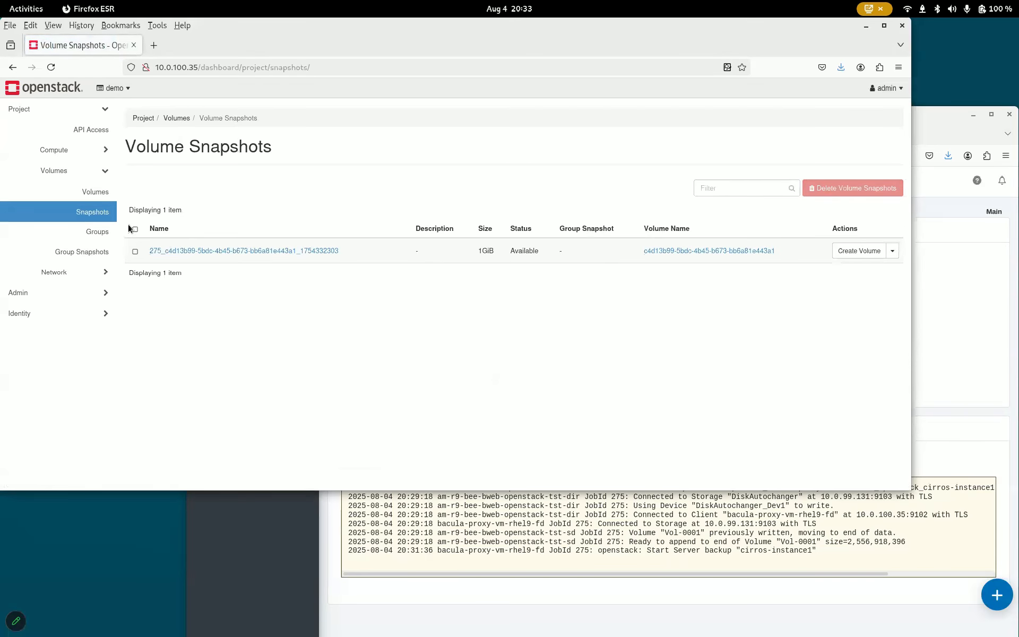
left_click(95, 194)
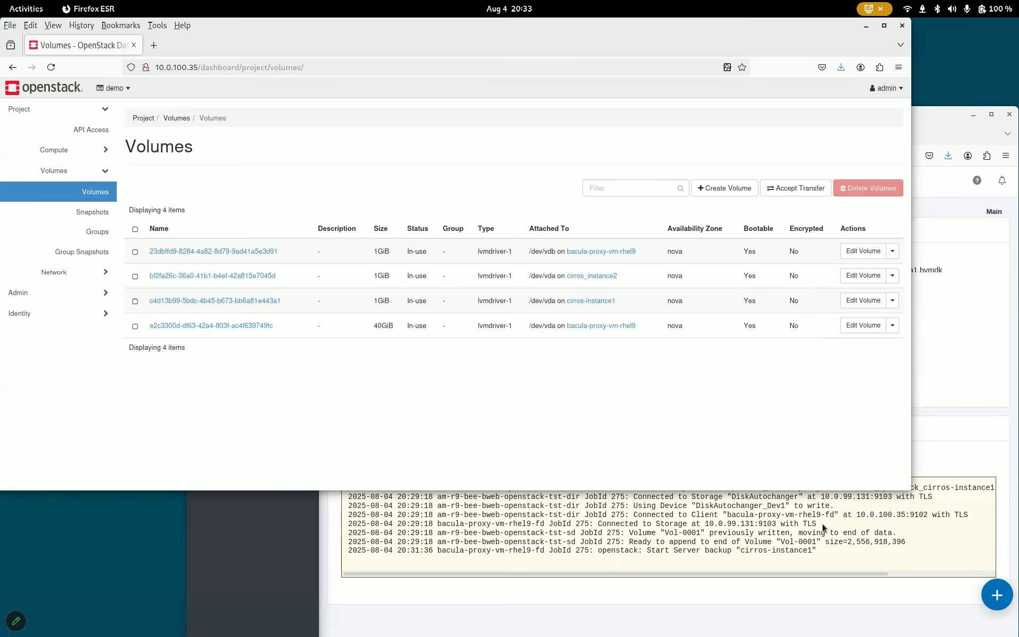
Step: Open the finished backup job's details and read through its job report log
left_click(947, 535)
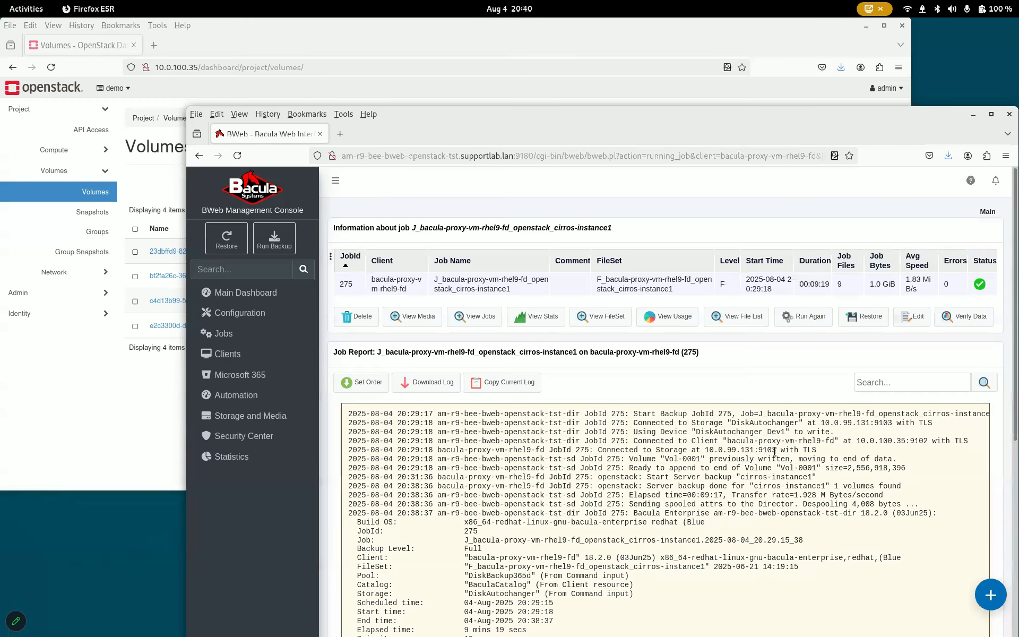
scroll(771, 448, "down", 10)
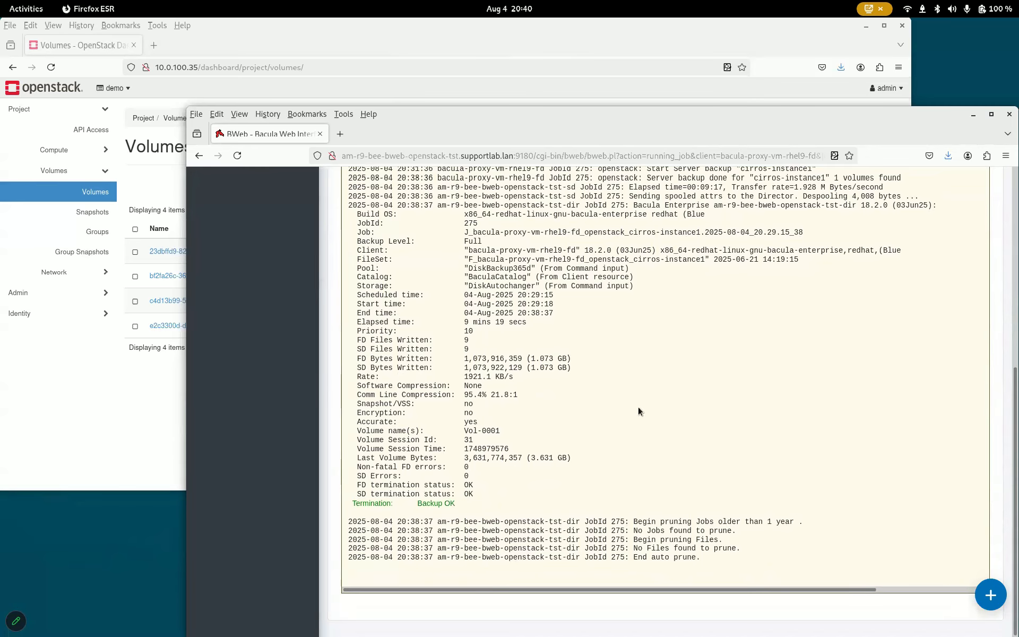
scroll(638, 407, "up", 10)
Step: View the objects saved by the backup job and close the object list
left_click(970, 326)
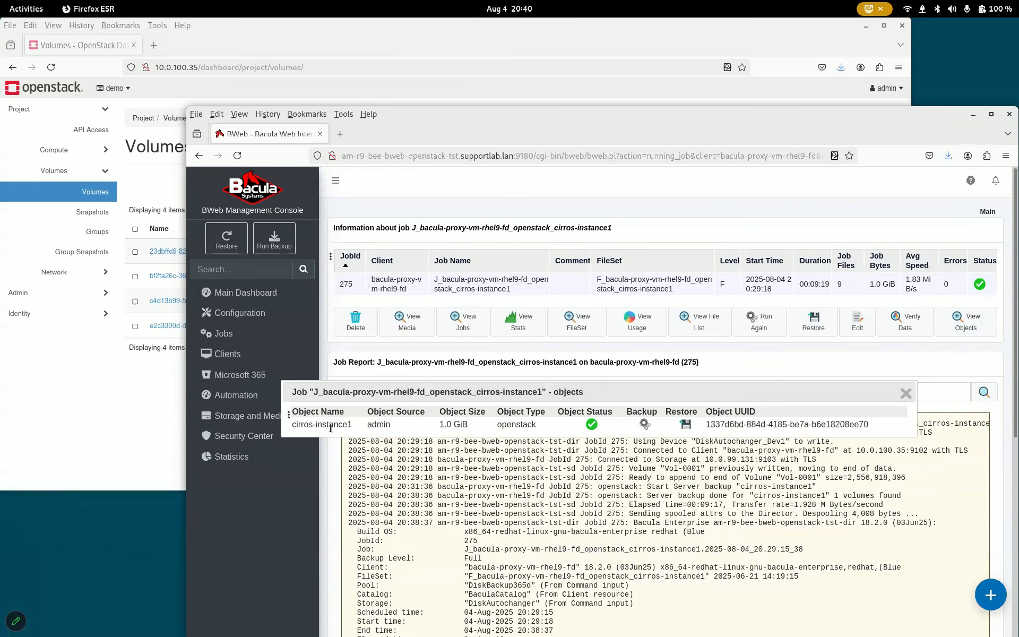
left_click(907, 393)
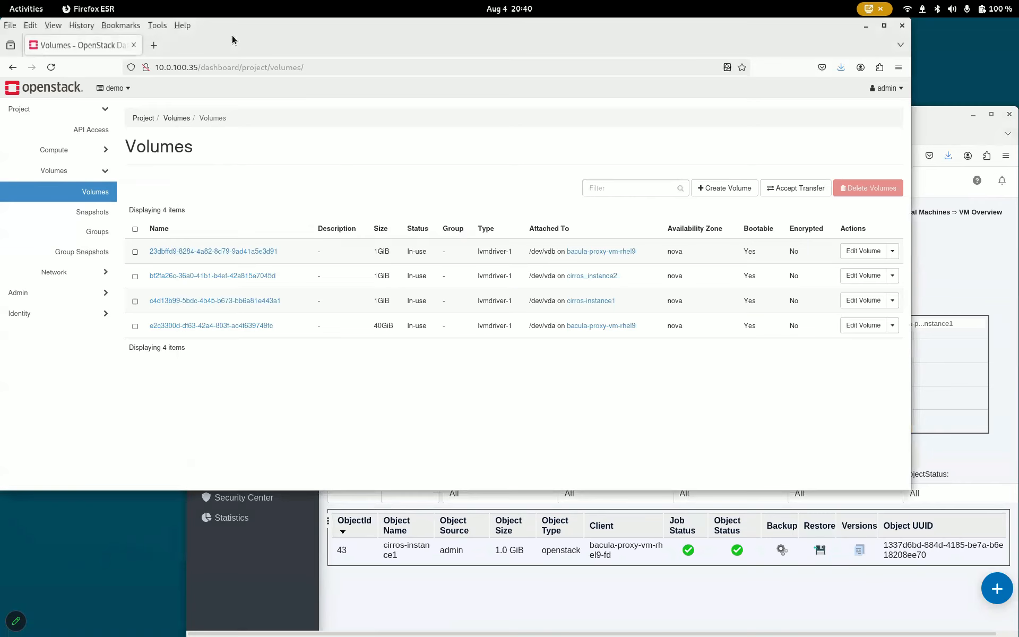
Step: Review the volumes and instances lists in the OpenStack dashboard
left_click(115, 113)
left_click(578, 254)
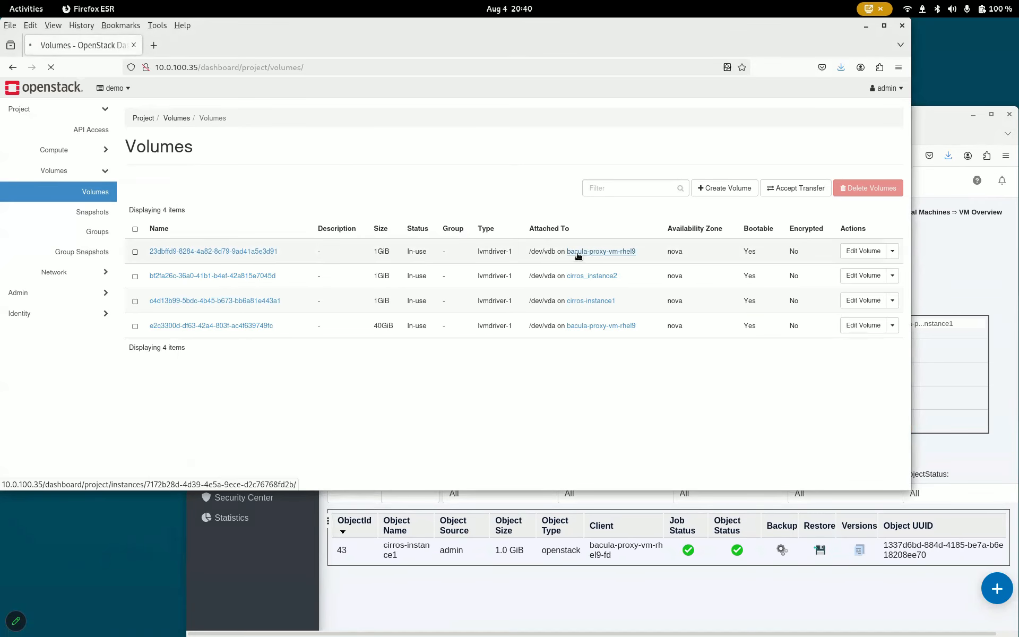
left_click(75, 157)
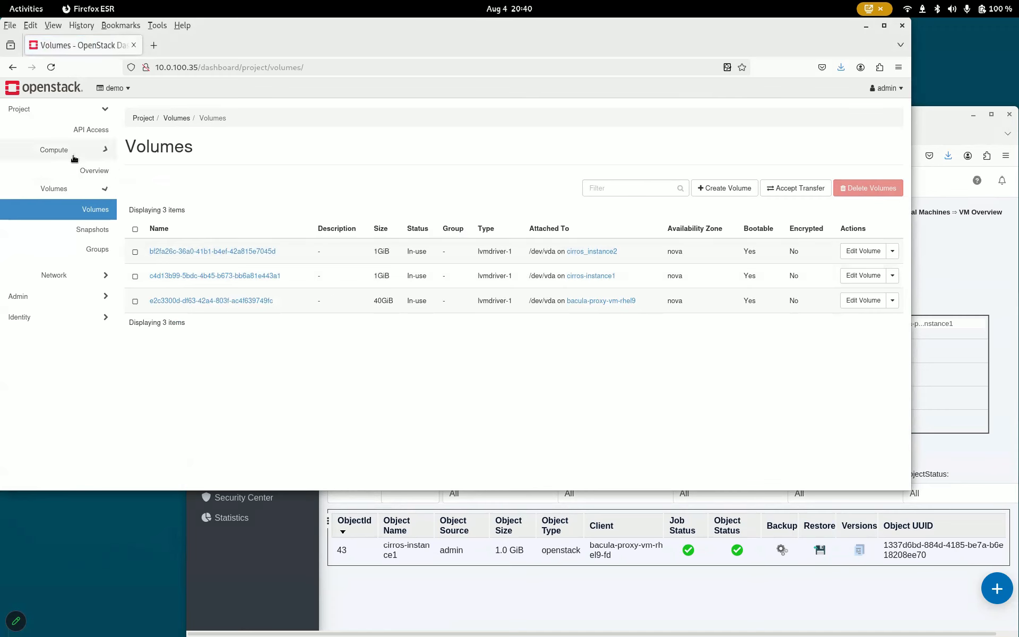
left_click(94, 191)
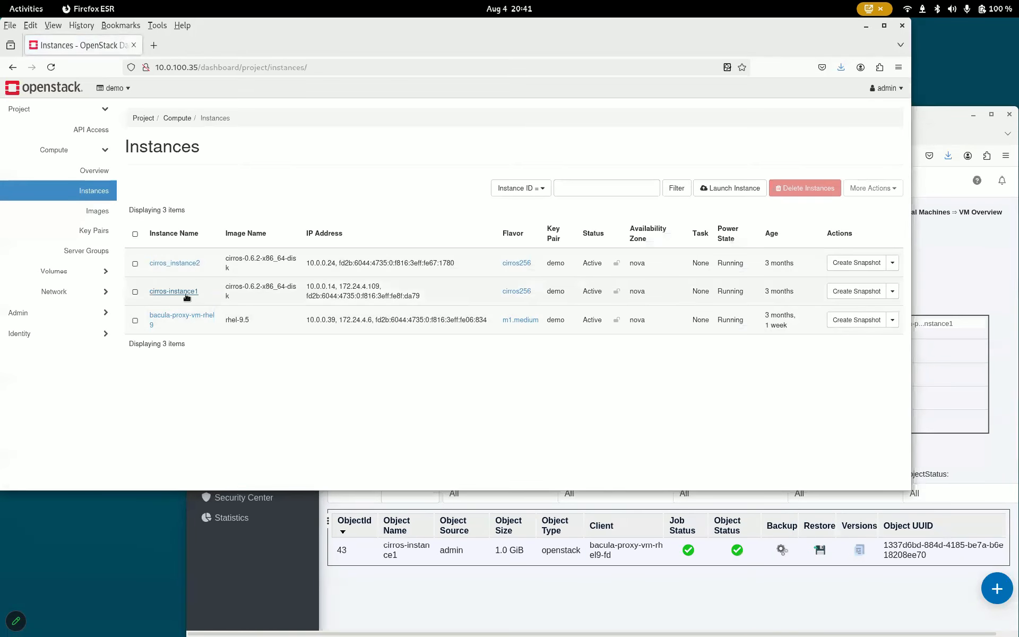
Step: Start a restore for the cirros-instance1 object on client bacula-proxy-vm-rhel9-fd and pick backup job 275
left_click(349, 556)
left_click(598, 337)
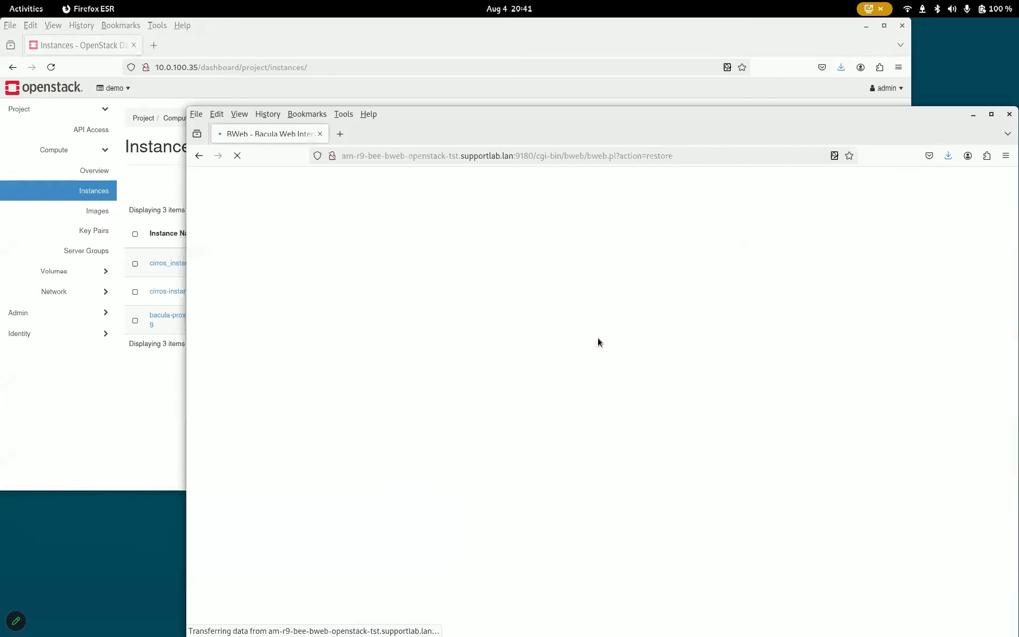
left_click(542, 322)
left_click(517, 414)
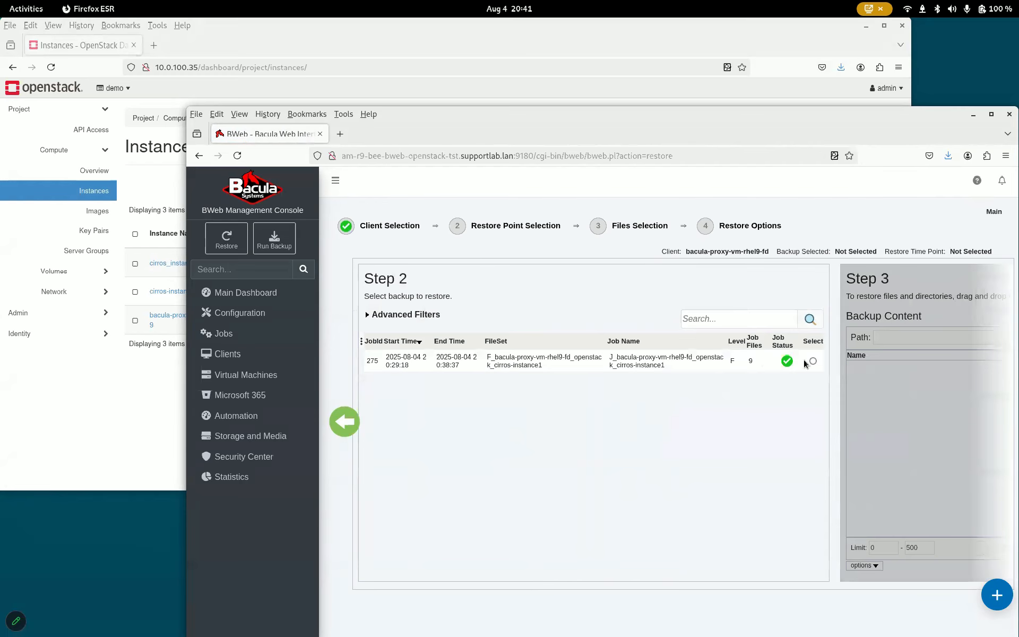
left_click(811, 361)
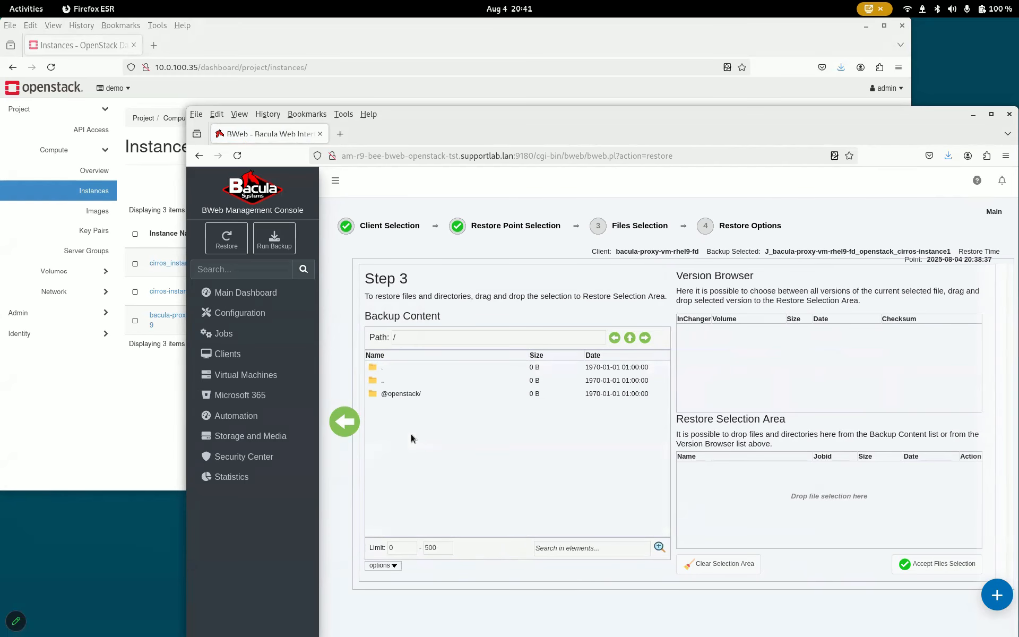
double_click(401, 393)
double_click(392, 393)
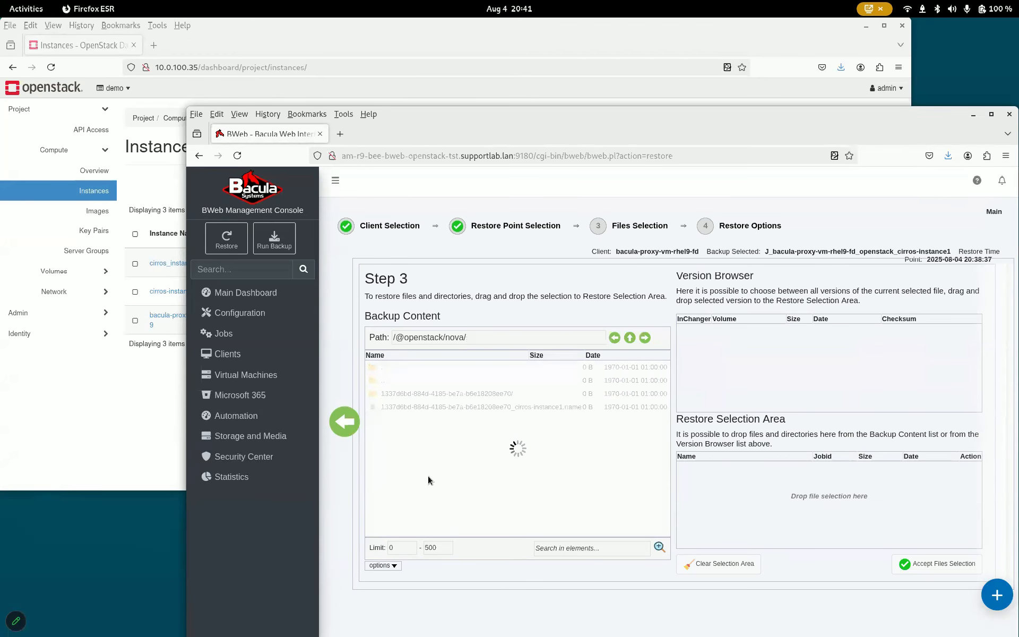
double_click(383, 383)
double_click(383, 384)
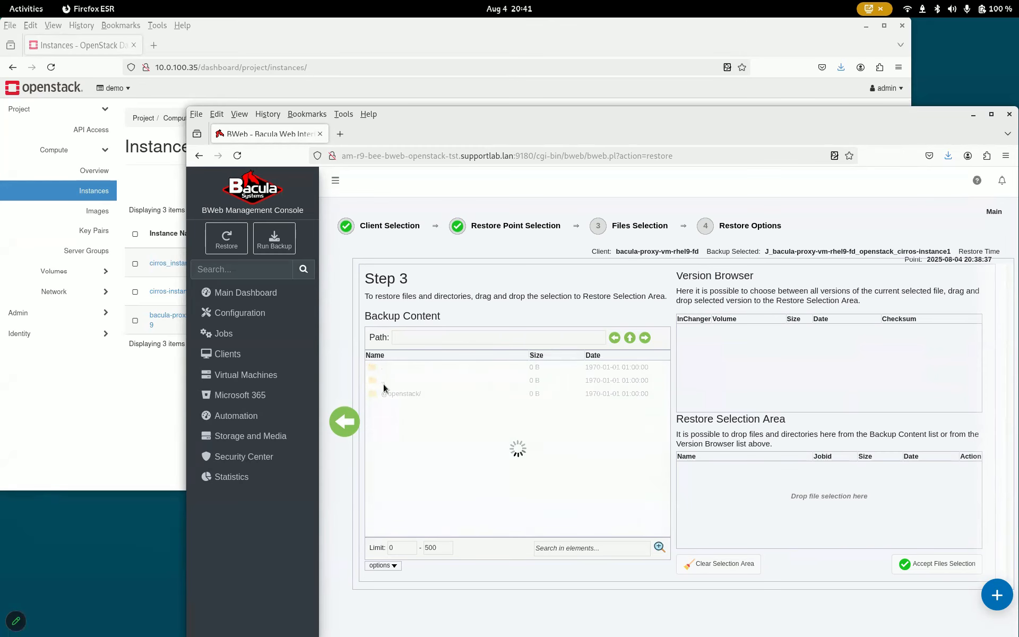
left_click_drag(378, 386, 828, 494)
left_click(937, 564)
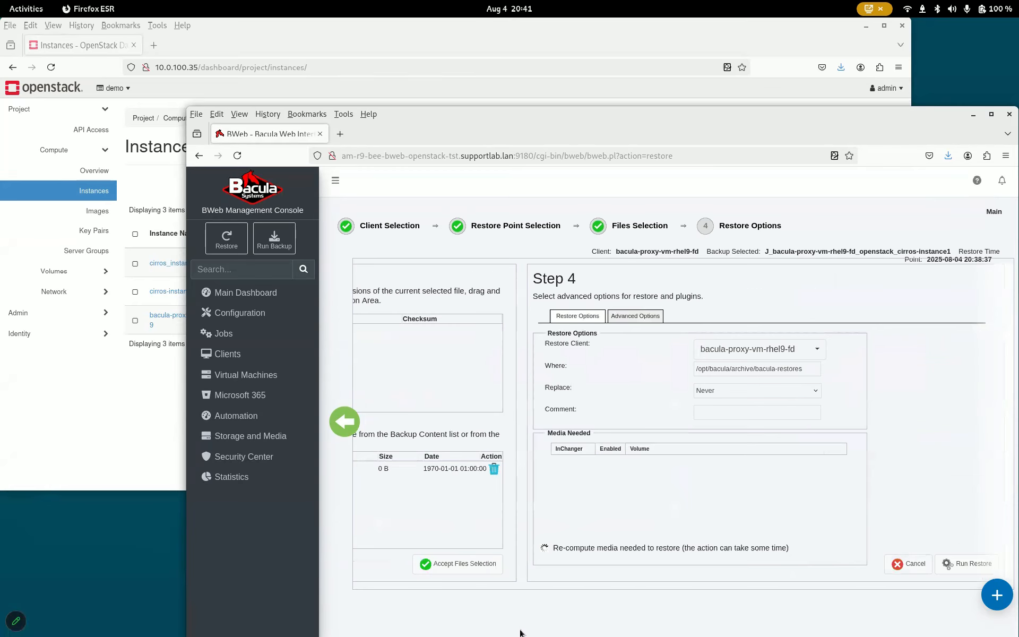
Step: Set the restore Where location to /
left_click_drag(529, 370, 649, 370)
type("/")
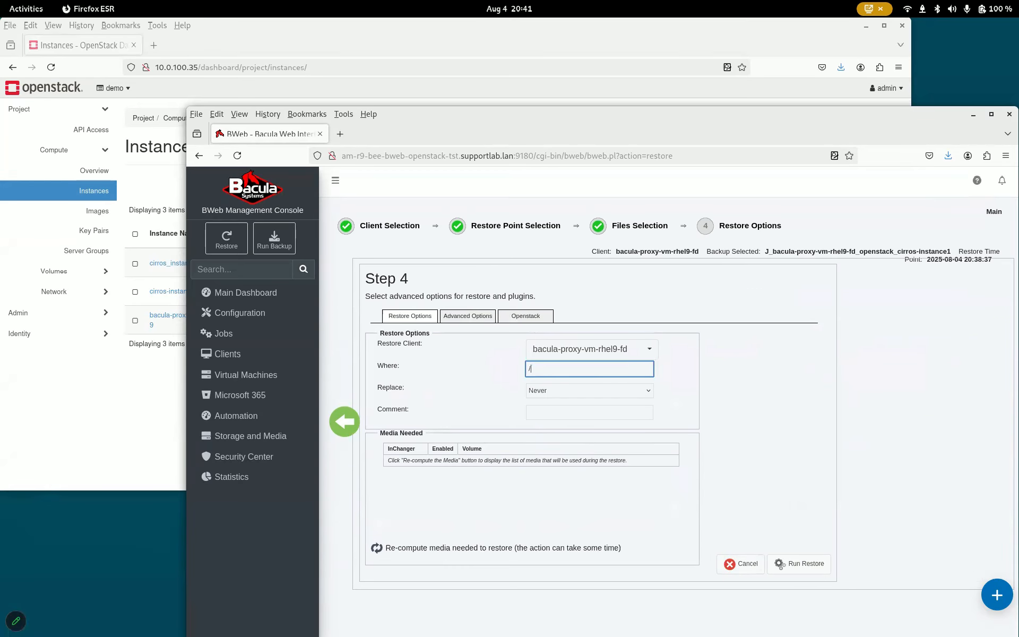
left_click(480, 400)
Step: On the Openstack options, enable 'Try to connect server to original network' and a further option checkbox below it
left_click(526, 317)
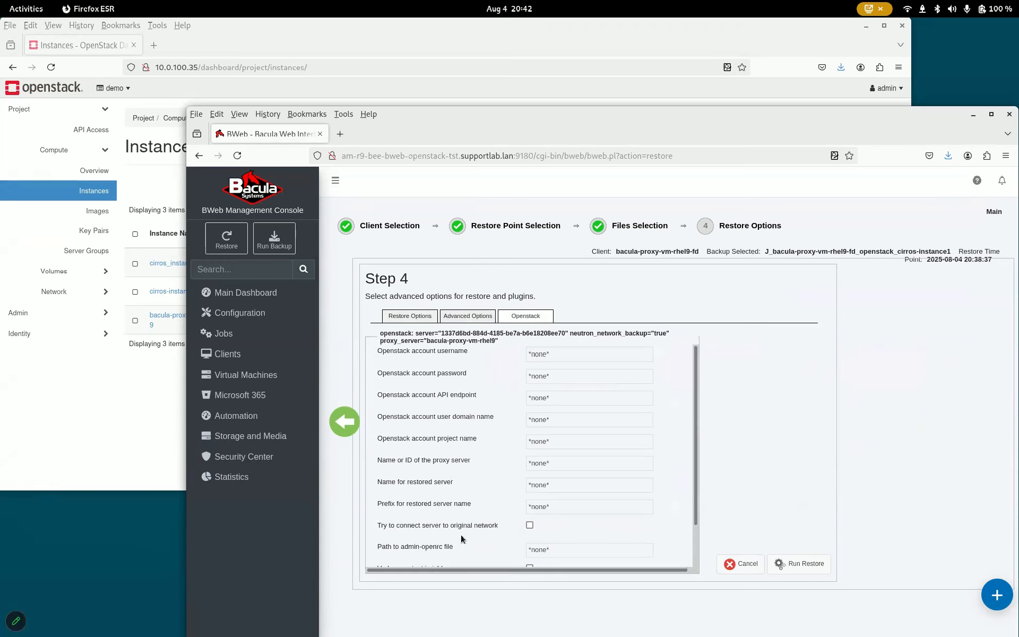
left_click(530, 526)
scroll(552, 523, "down", 2)
left_click(530, 526)
scroll(492, 357, "up", 2)
Step: Return to the restore options and run the restore
left_click(420, 317)
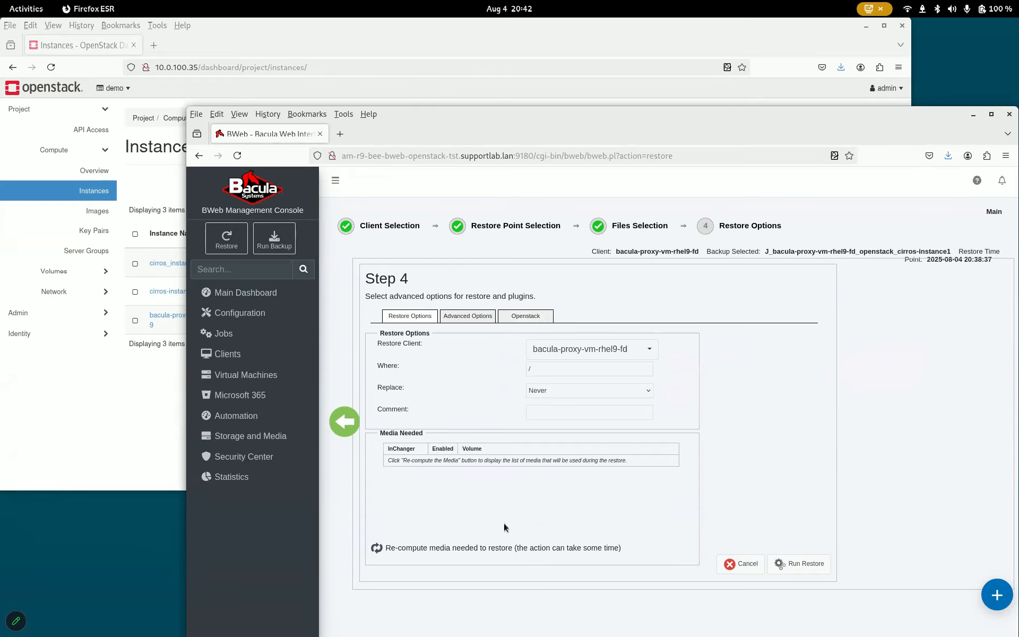
left_click(795, 568)
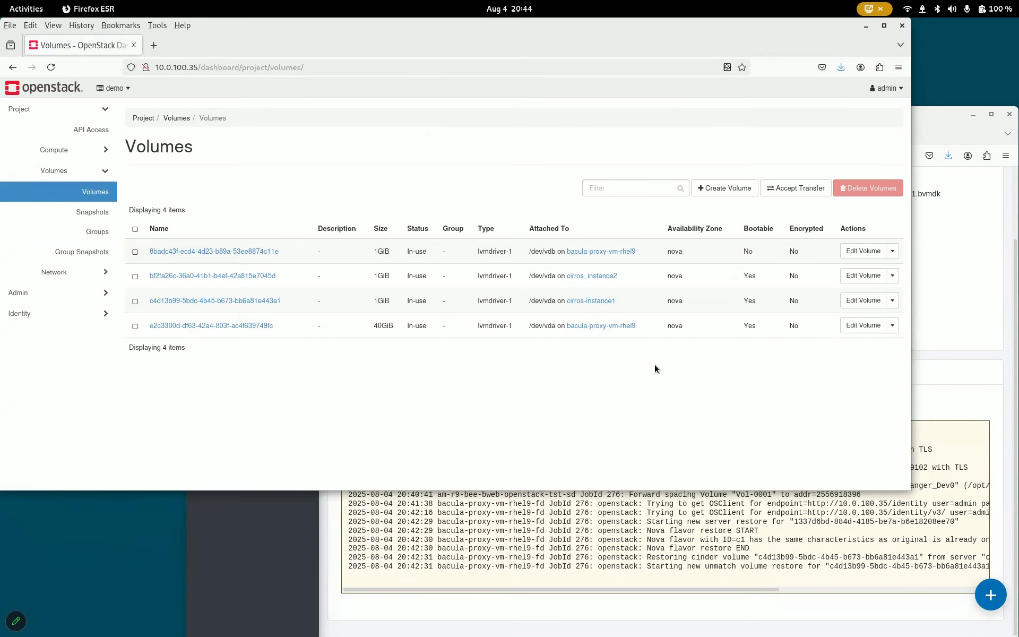
Step: Follow the restore job's progress and read its job report log to the end
left_click(669, 591)
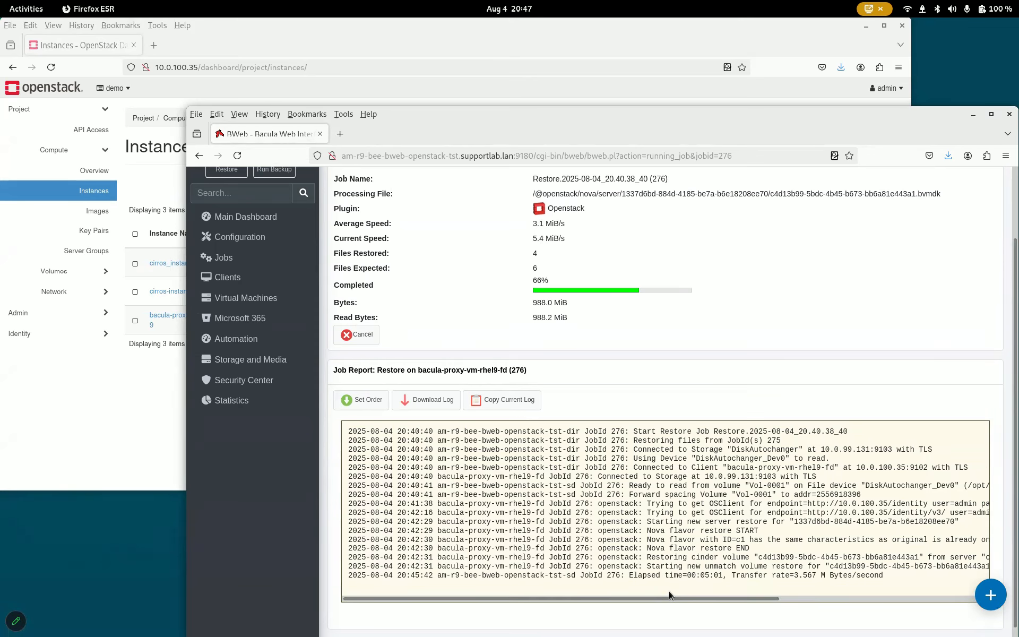
scroll(669, 591, "down", 2)
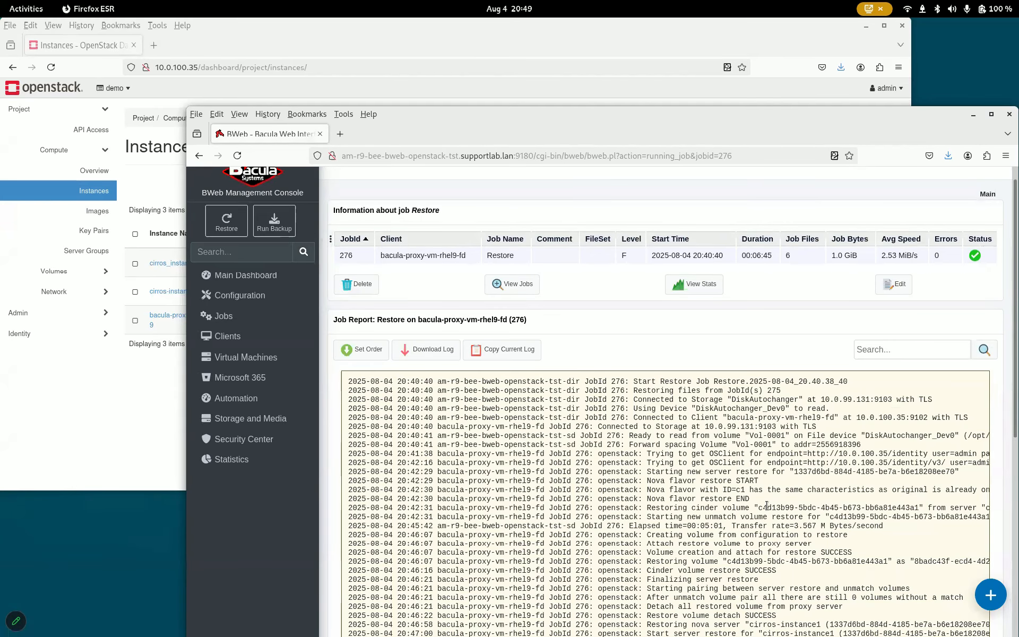
scroll(766, 506, "down", 1)
scroll(766, 505, "down", 5)
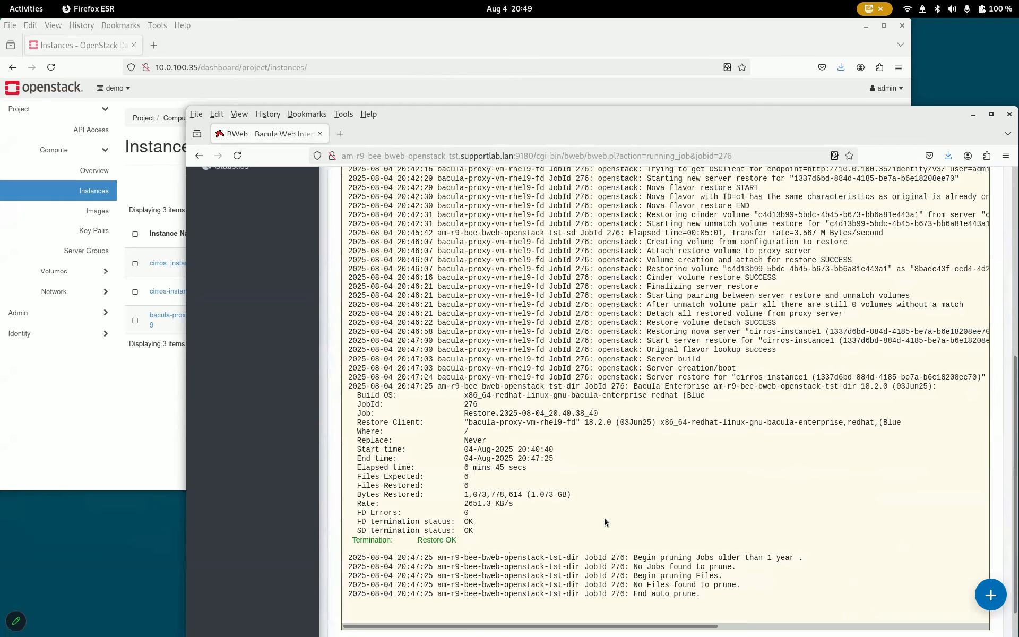
Step: Refresh the OpenStack Instances page
left_click(463, 46)
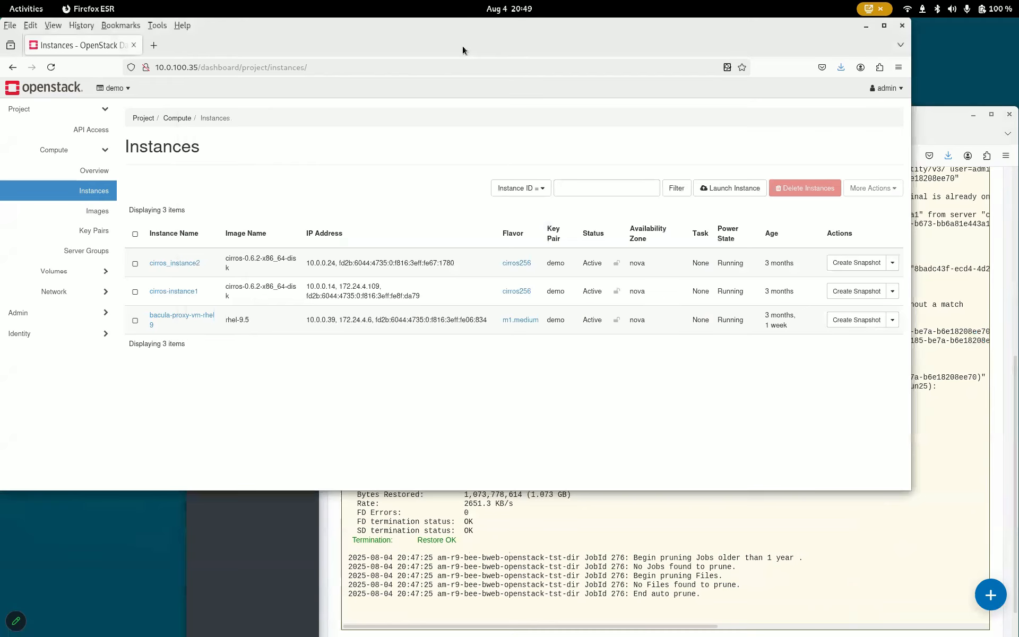
key("F5")
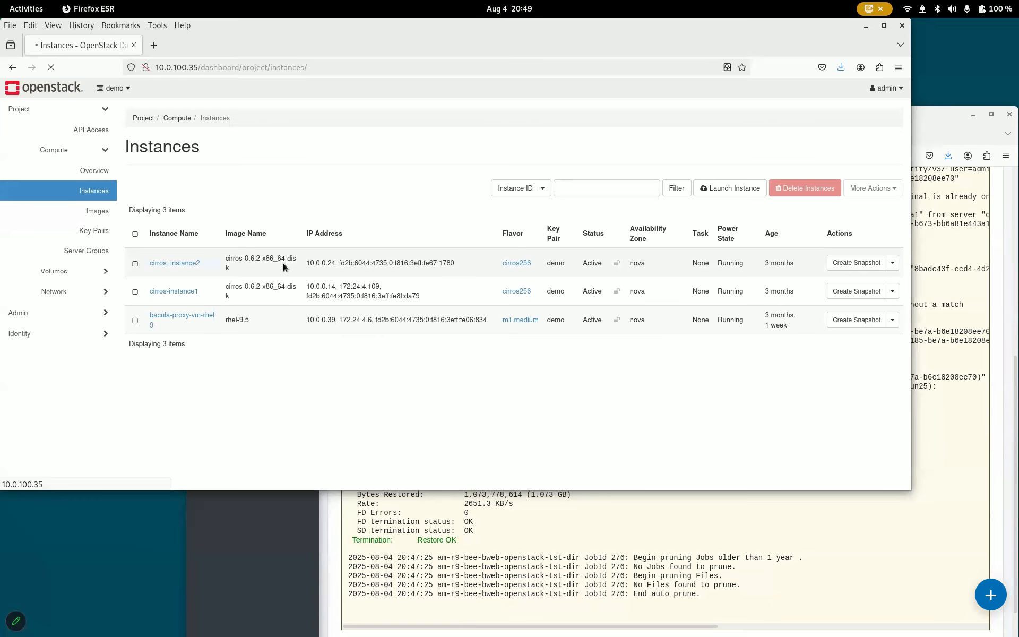